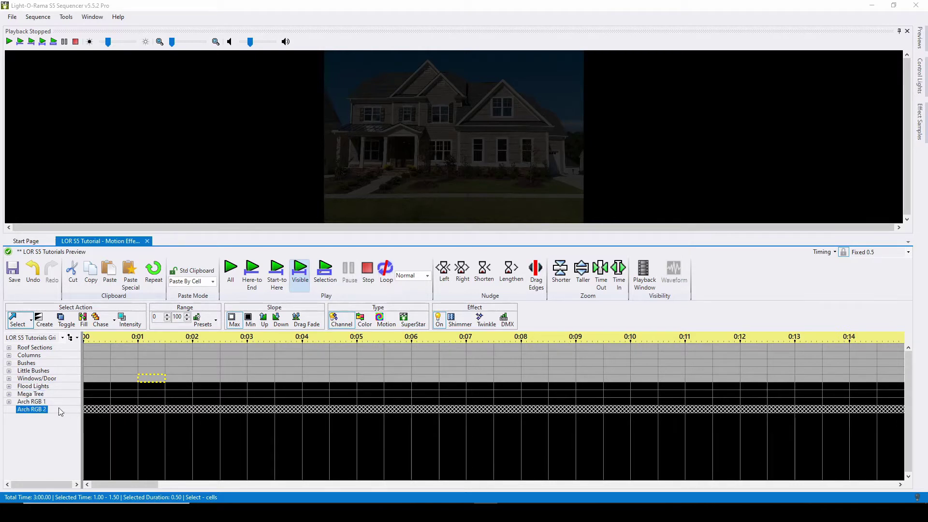
Step: Add and save two motion-effect rows under Arch RGB 2, then expand and collapse the prop to check them
{"action": "right_click", "coordinate": [39, 414]}
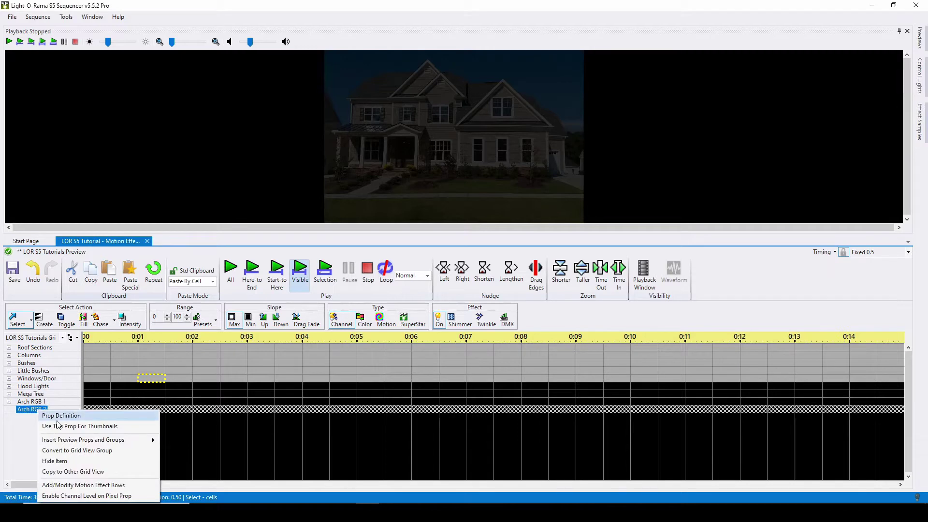
{"action": "left_click", "coordinate": [92, 485]}
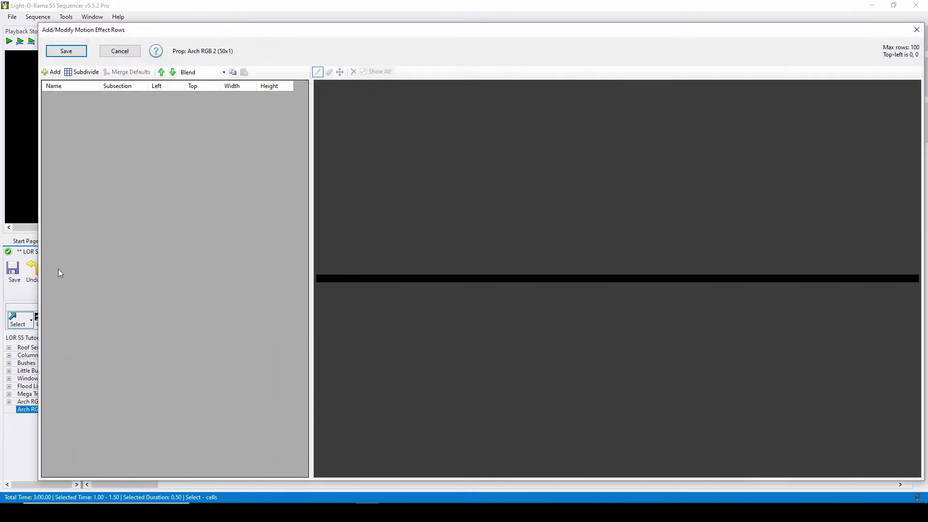
{"action": "left_click", "coordinate": [55, 72]}
{"action": "left_click", "coordinate": [66, 51]}
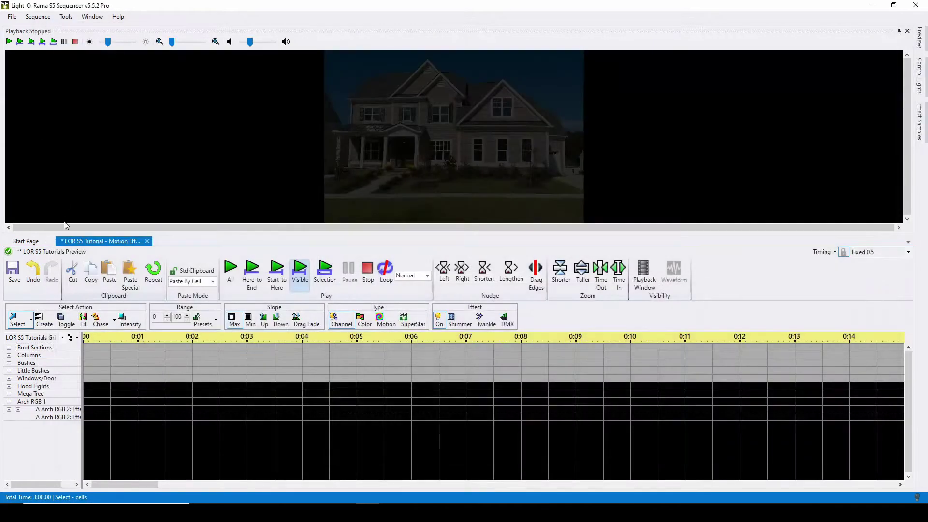
{"action": "left_click", "coordinate": [8, 409]}
{"action": "left_click", "coordinate": [9, 410]}
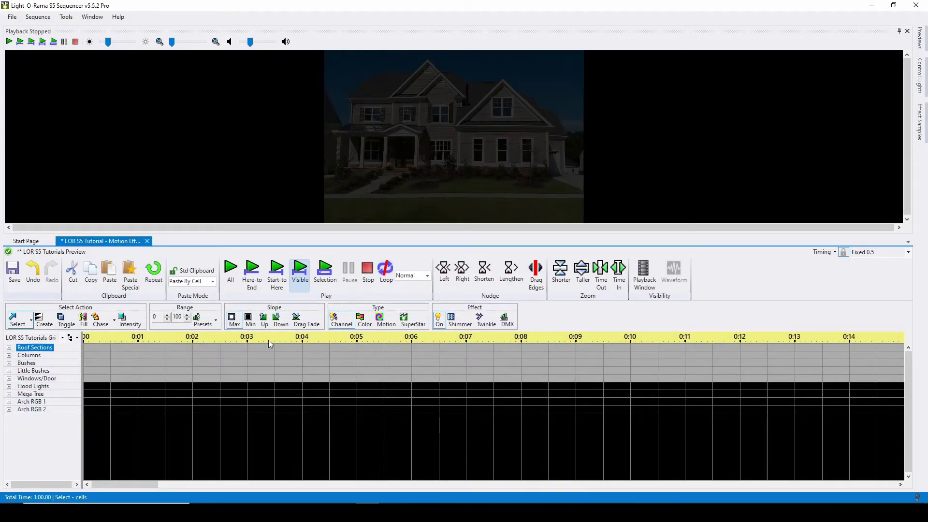
Step: Create a red and blue Spirals motion effect on the Mega Tree spanning 1.50–6.00 s
{"action": "left_click", "coordinate": [386, 320]}
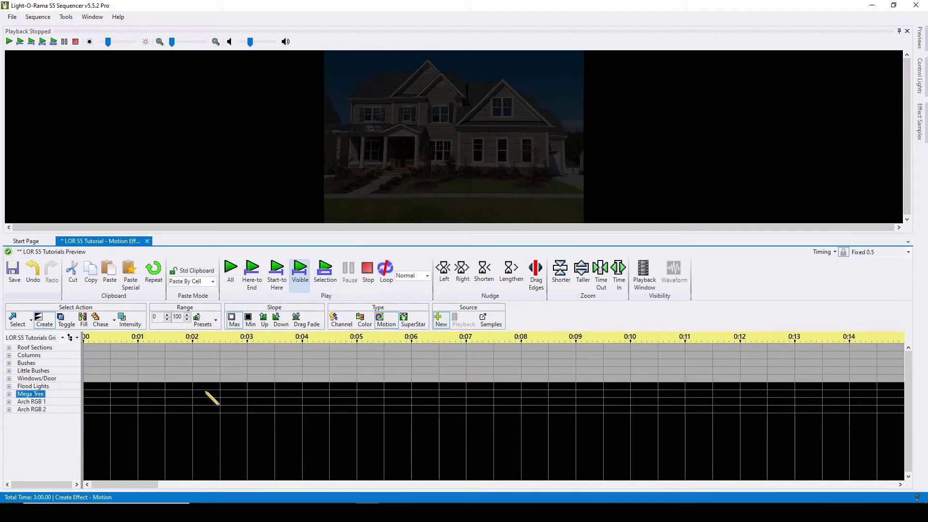
{"action": "left_click_drag", "start_coordinate": [166, 391], "coordinate": [410, 397]}
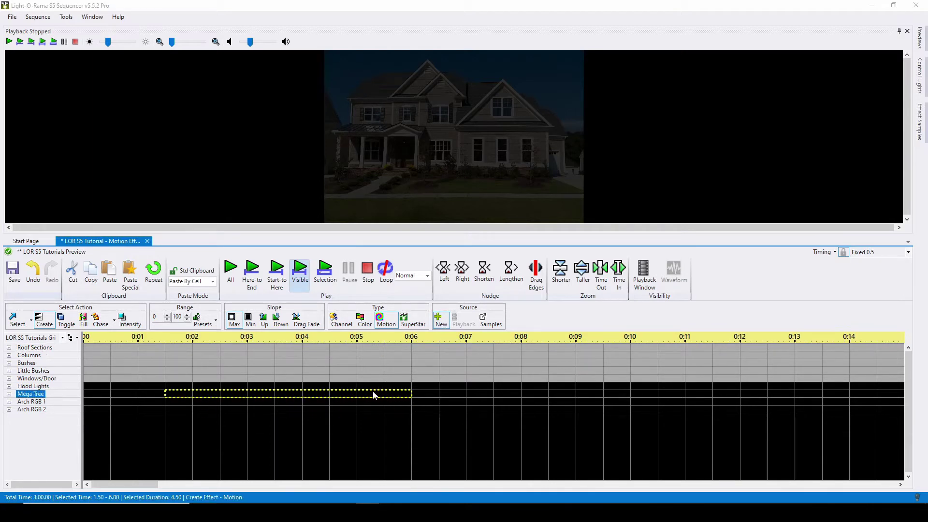
{"action": "left_click", "coordinate": [310, 291]}
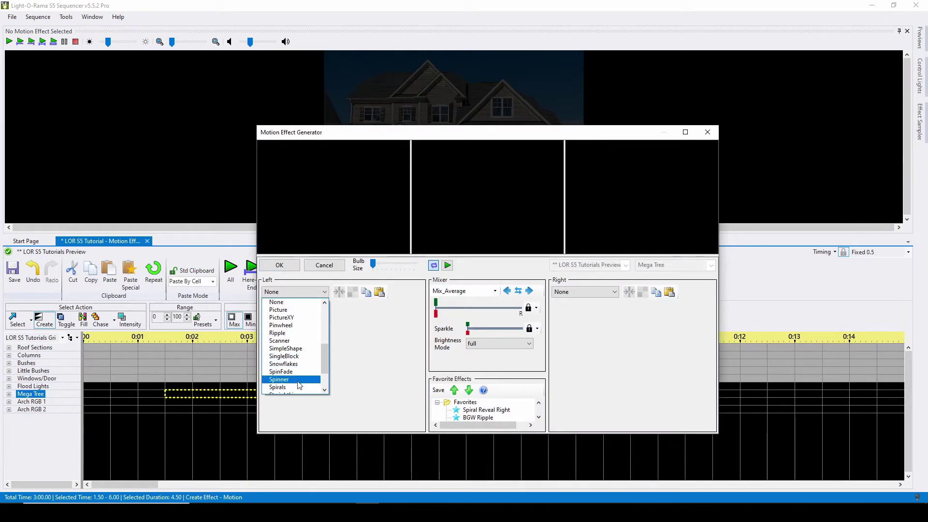
{"action": "left_click", "coordinate": [297, 387]}
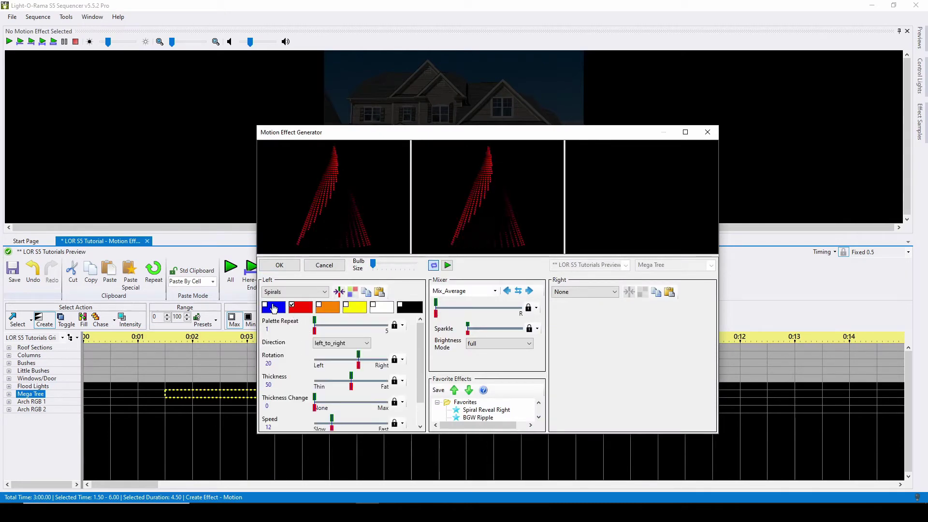
{"action": "left_click", "coordinate": [279, 265]}
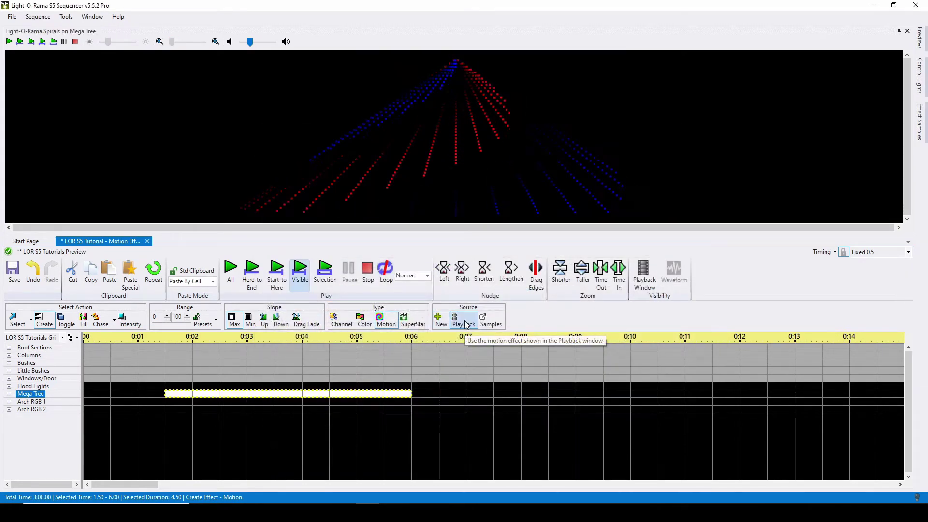
Step: Apply the spiral effect to Arch RGB 1 and 2 from 3.5 to 6 s and play it back
{"action": "left_click_drag", "start_coordinate": [291, 402], "coordinate": [404, 412]}
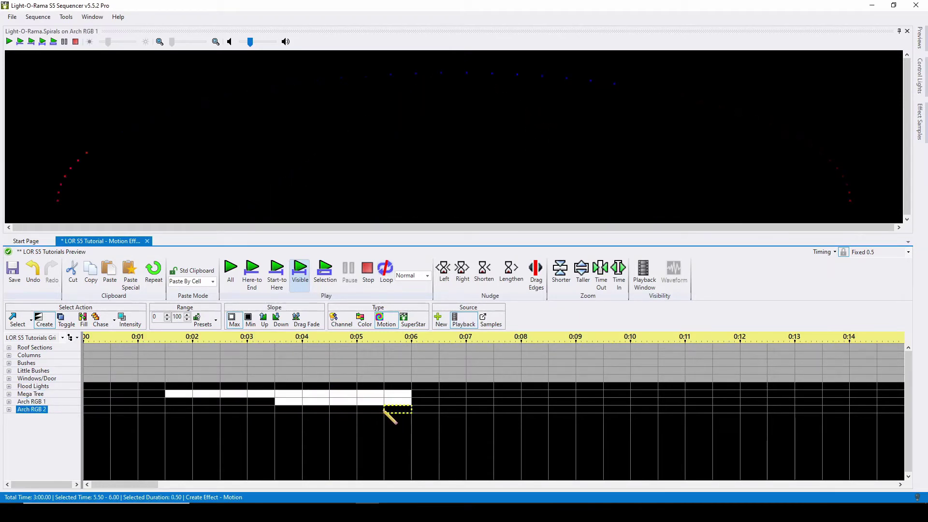
{"action": "key", "text": "Down"}
{"action": "left_click", "coordinate": [16, 327]}
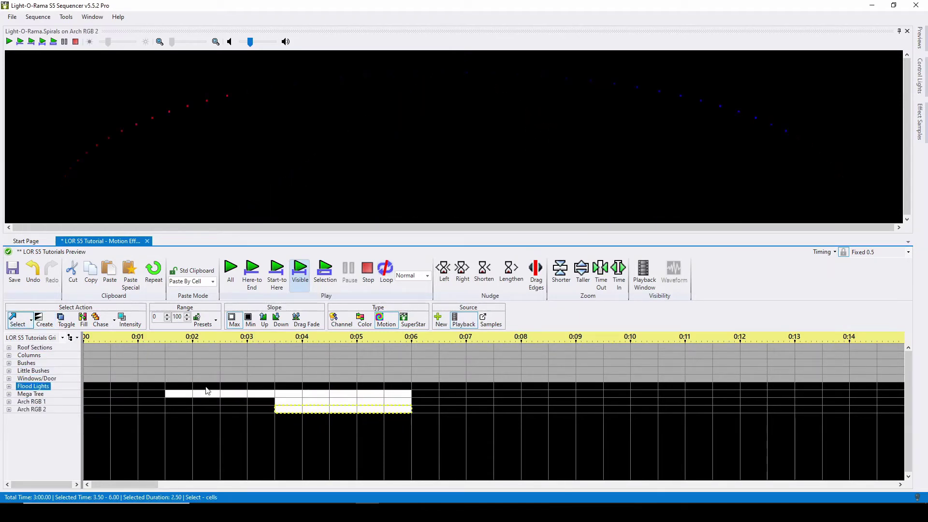
{"action": "left_click", "coordinate": [264, 386]}
{"action": "key", "text": "space"}
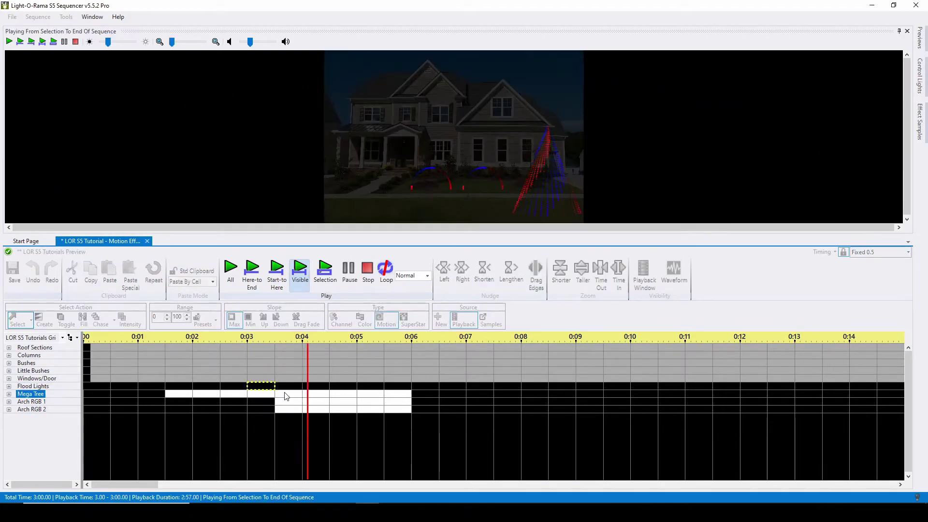
{"action": "key", "text": "space"}
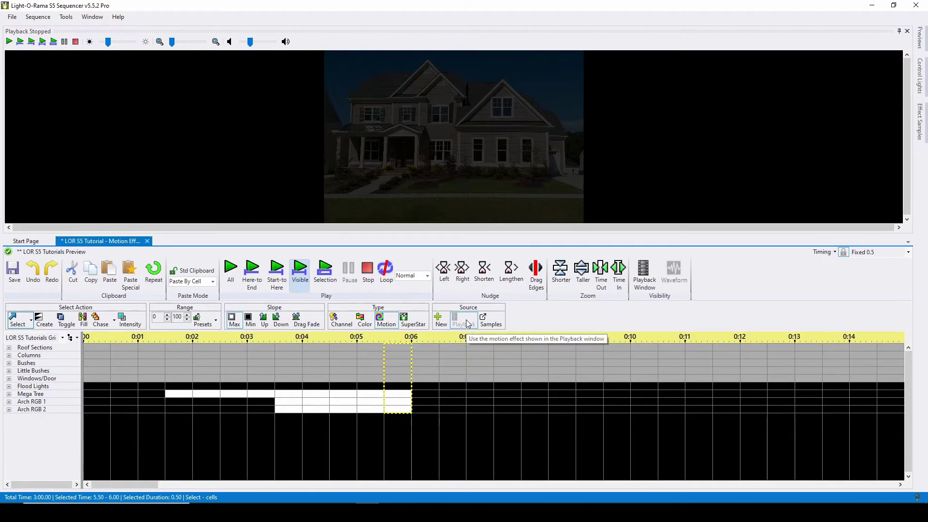
Step: Open and close the Mega Tree spiral settings unchanged, then show the Effect Samples library
{"action": "double_click", "coordinate": [347, 398]}
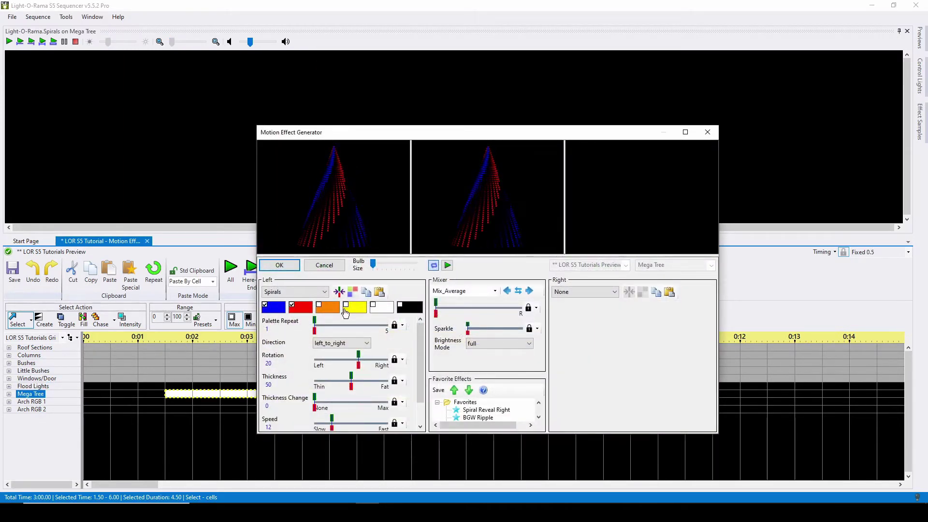
{"action": "left_click", "coordinate": [324, 265]}
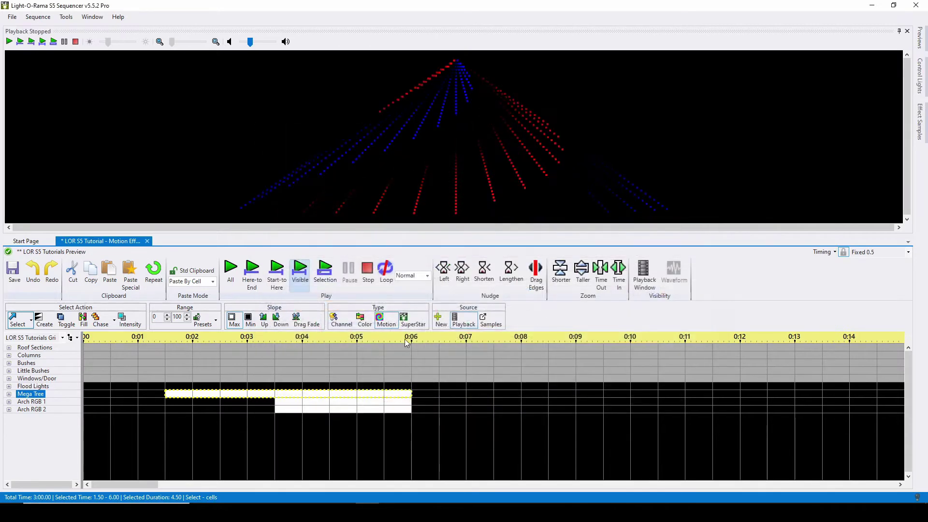
{"action": "left_click", "coordinate": [497, 323]}
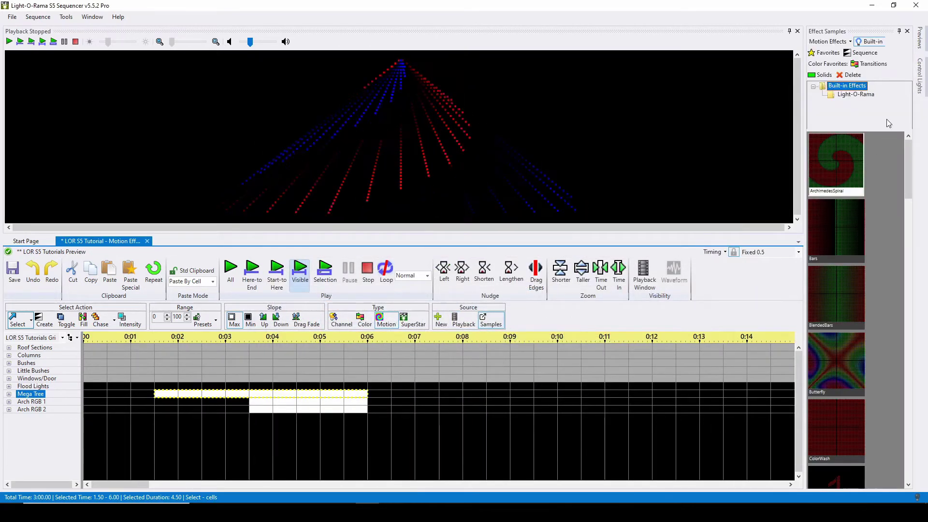
Step: Browse the Sequence and Favorites sample lists, then close the Effect Samples panel
{"action": "left_click", "coordinate": [871, 55]}
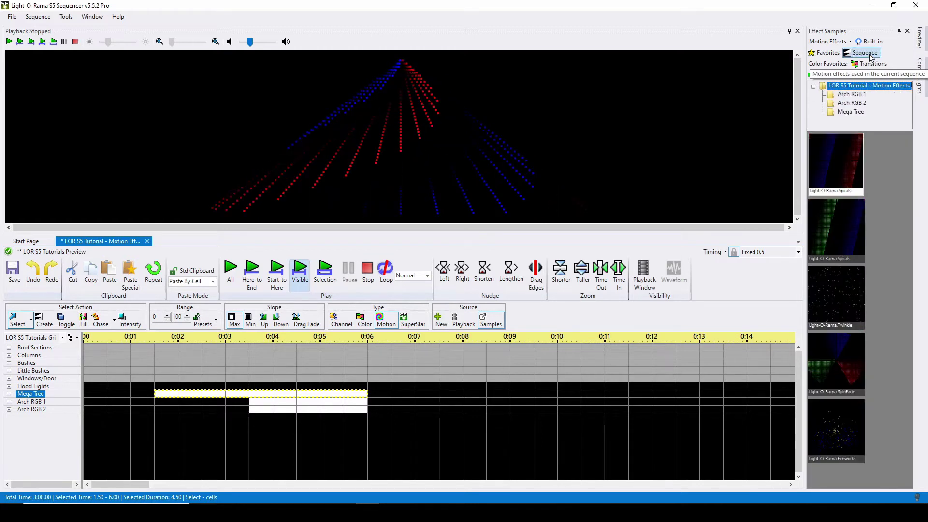
{"action": "left_click", "coordinate": [826, 53]}
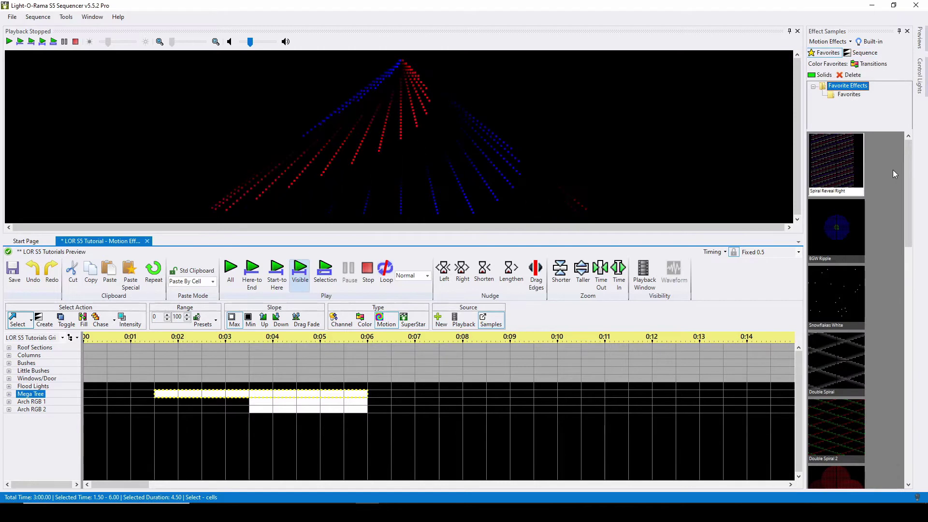
{"action": "left_click", "coordinate": [907, 31]}
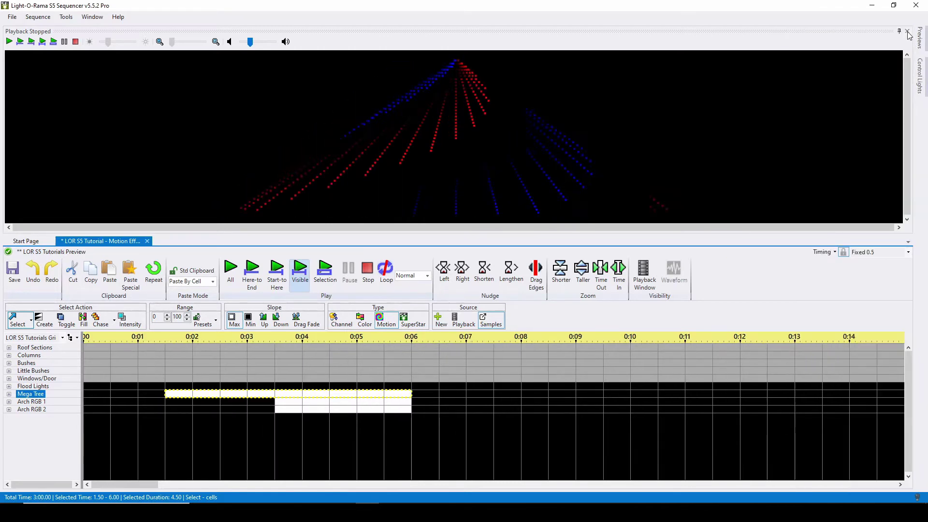
Step: Reopen Effect Samples via Window > View Effect Samples Window and select a Mega Tree effect cell
{"action": "left_click", "coordinate": [95, 17]}
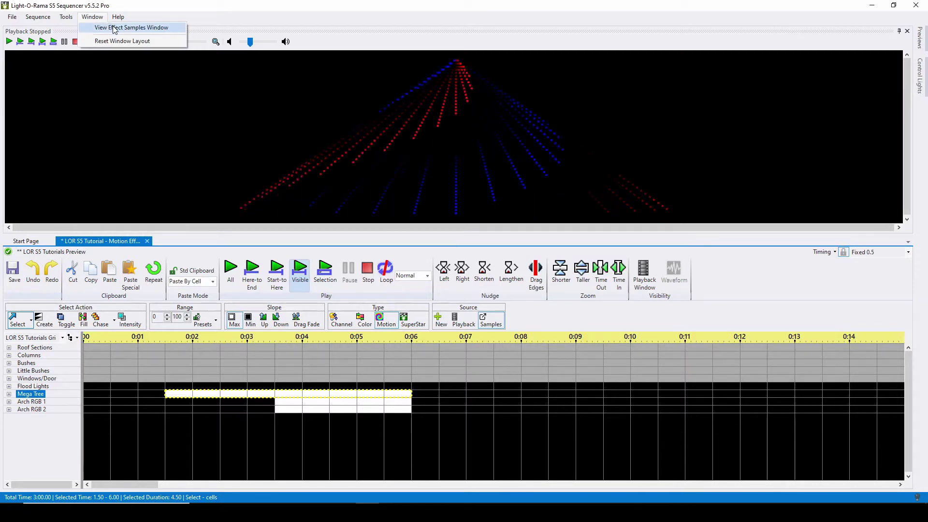
{"action": "left_click", "coordinate": [114, 28]}
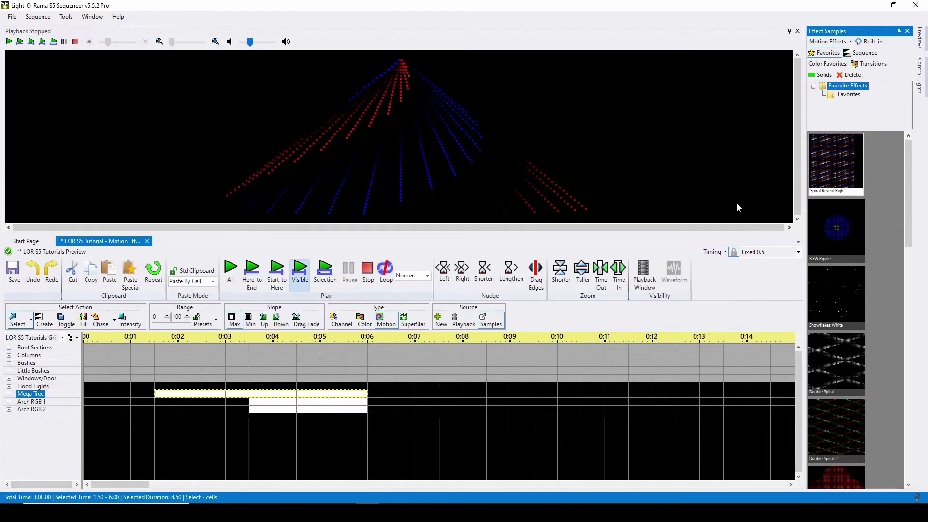
{"action": "left_click", "coordinate": [319, 395]}
Step: Change the Mega Tree spiral effect's type to BlendedBars
{"action": "double_click", "coordinate": [319, 397]}
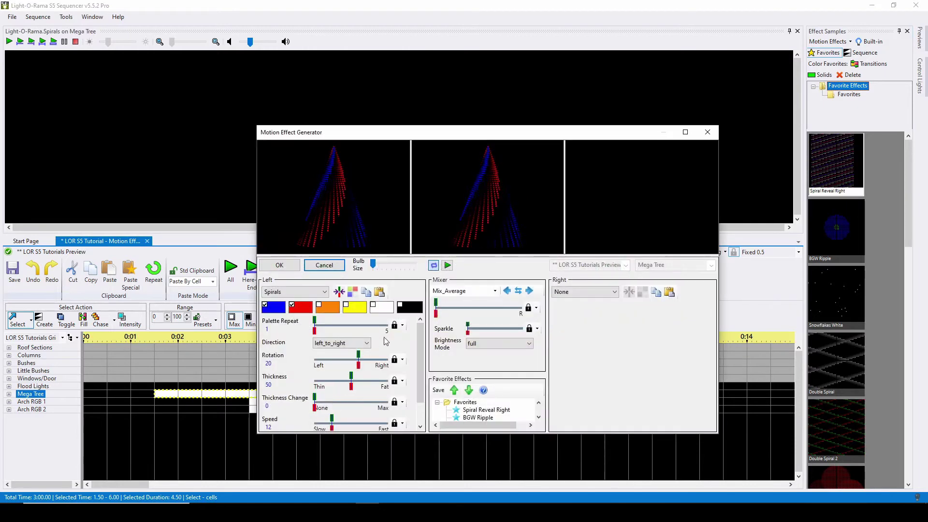
{"action": "left_click", "coordinate": [323, 291]}
{"action": "left_click_drag", "start_coordinate": [325, 377], "coordinate": [326, 319]}
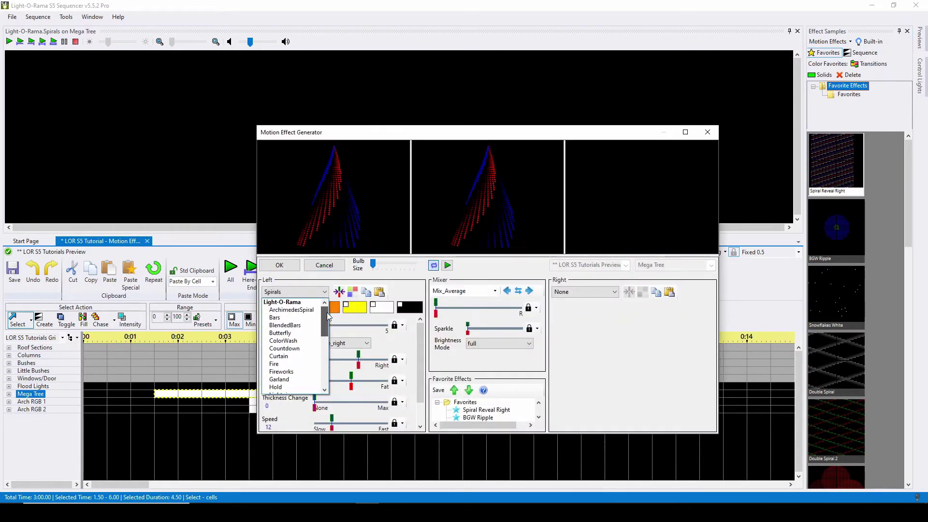
{"action": "left_click", "coordinate": [299, 326]}
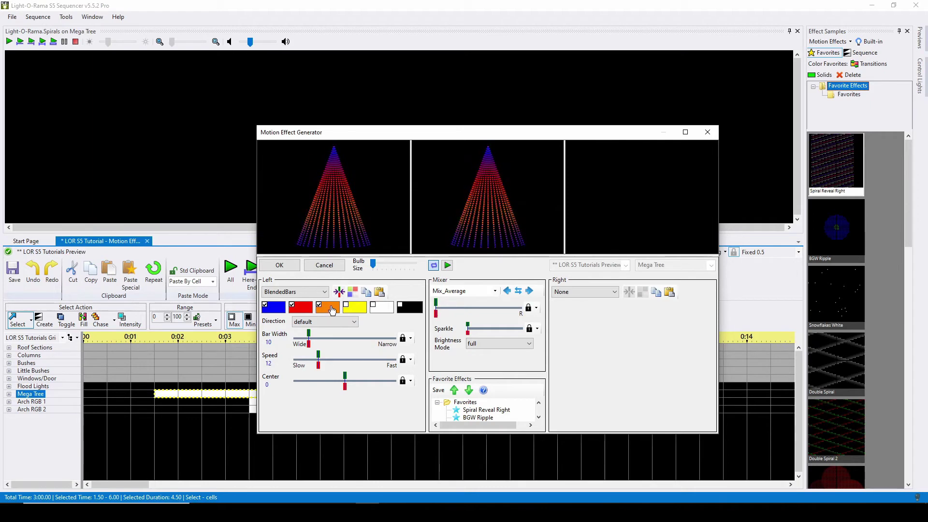
Step: Replace the orange colour with green from Saved Colors and move green to the first slot
{"action": "left_click", "coordinate": [332, 310]}
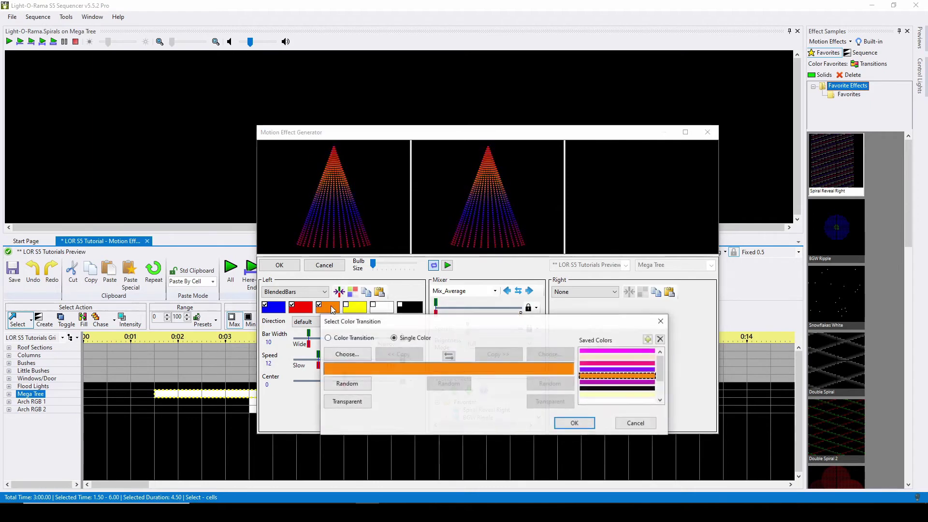
{"action": "left_click", "coordinate": [611, 382]}
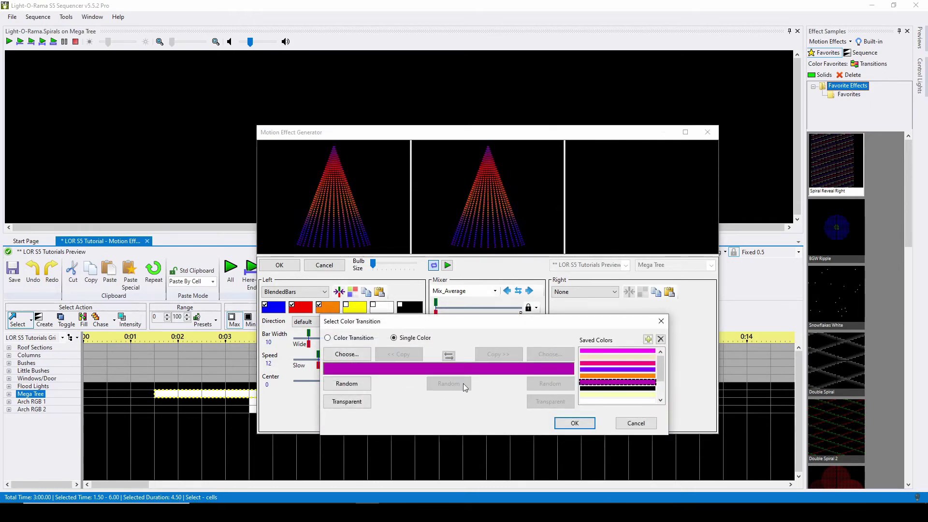
{"action": "left_click", "coordinate": [328, 339]}
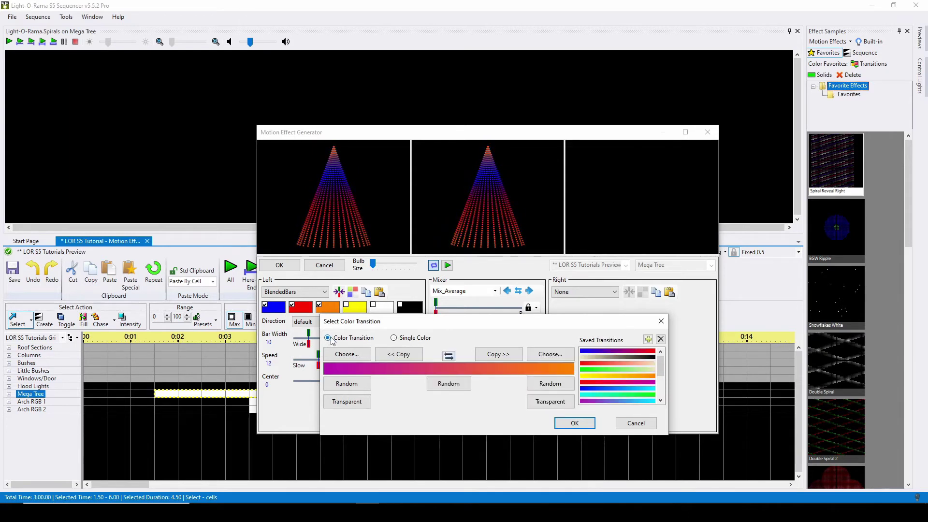
{"action": "left_click", "coordinate": [355, 404]}
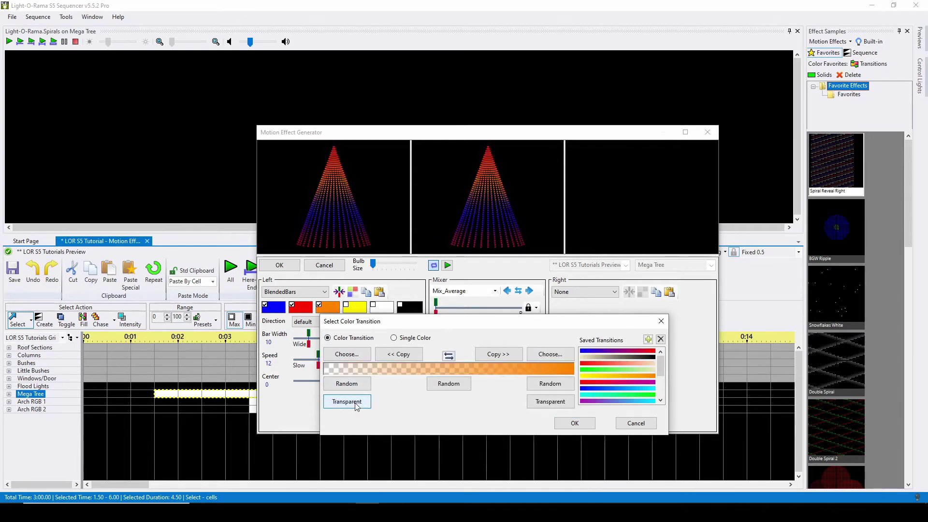
{"action": "left_click", "coordinate": [393, 338]}
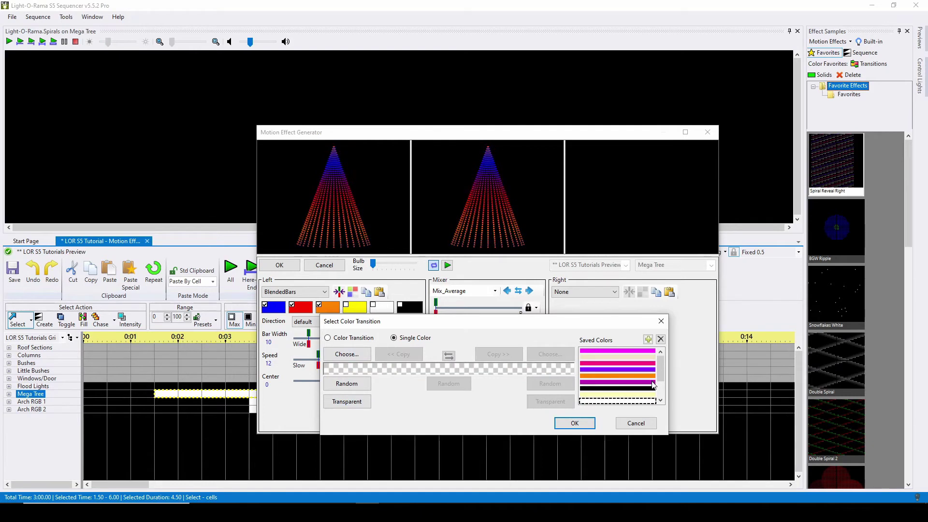
{"action": "scroll", "coordinate": [652, 384], "scroll_direction": "down", "scroll_amount": 2}
{"action": "left_click", "coordinate": [634, 387]}
{"action": "left_click", "coordinate": [575, 423]}
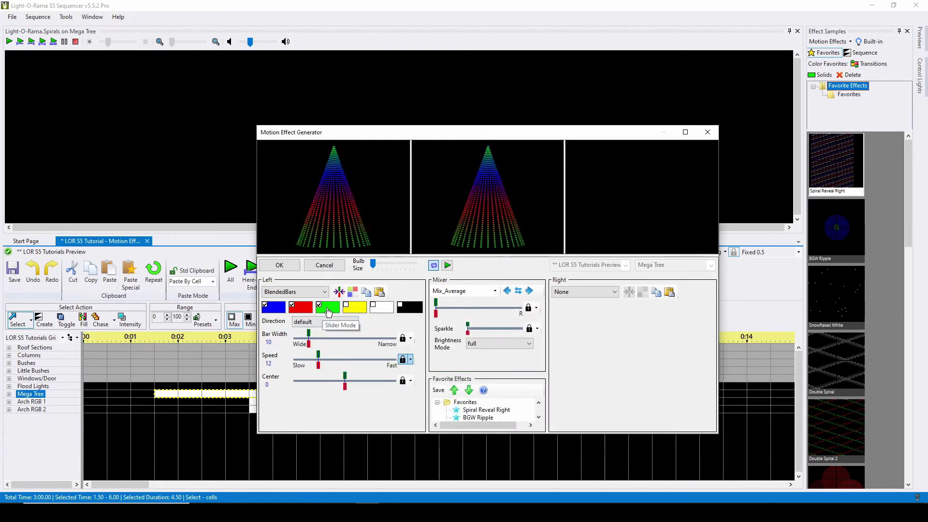
{"action": "left_click_drag", "start_coordinate": [328, 312], "coordinate": [281, 313]}
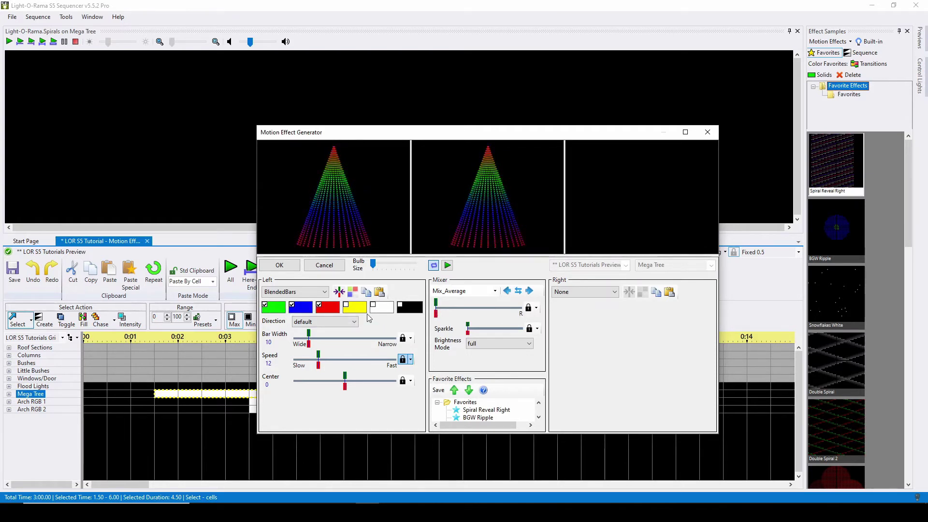
{"action": "left_click", "coordinate": [353, 292]}
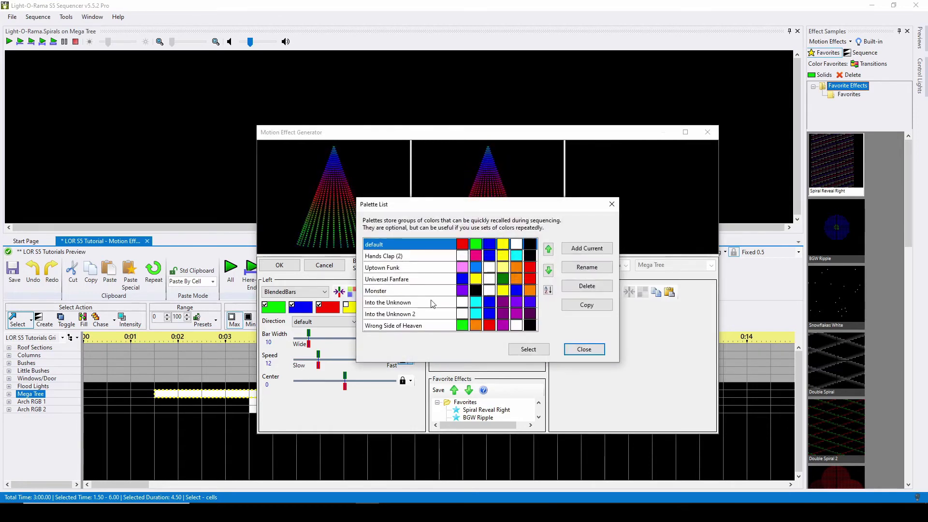
Step: Close the palette list and set BlendedBars Bar Width to 26 and Speed to 6
{"action": "left_click", "coordinate": [584, 349]}
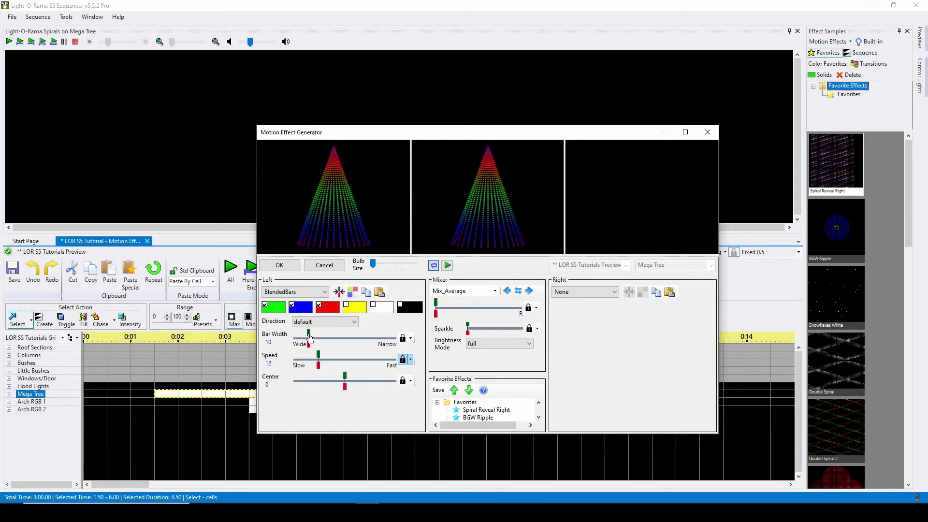
{"action": "left_click_drag", "start_coordinate": [310, 338], "coordinate": [346, 381]}
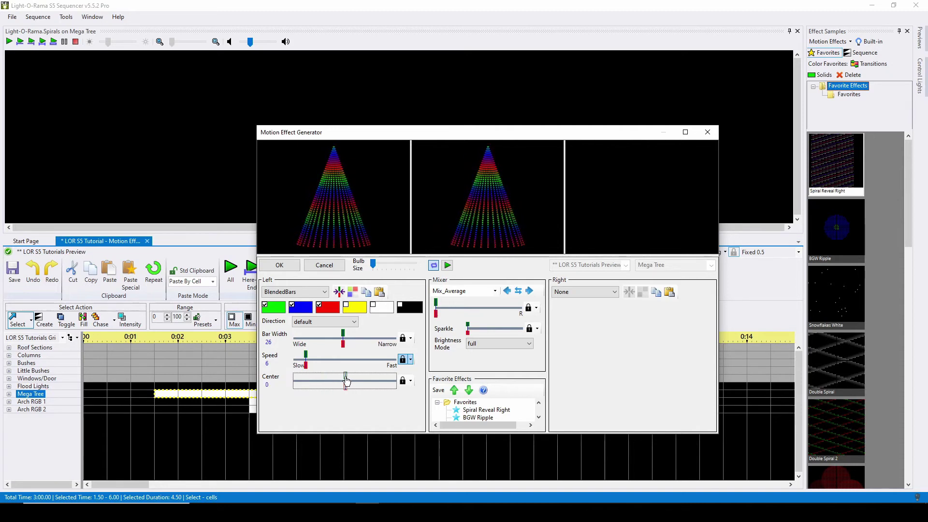
Step: Make Bar Width a Linear ramp from 10 to 50 and restart the preview
{"action": "left_click", "coordinate": [411, 338]}
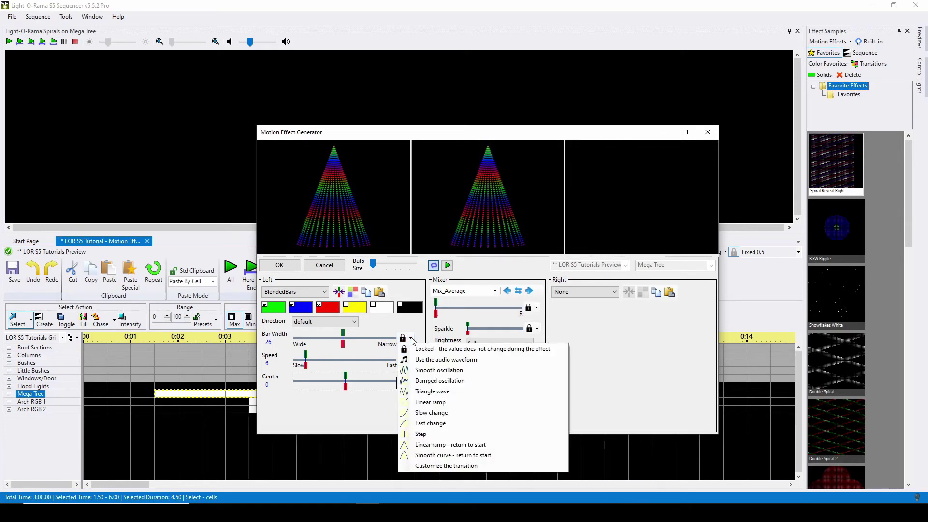
{"action": "left_click", "coordinate": [473, 406]}
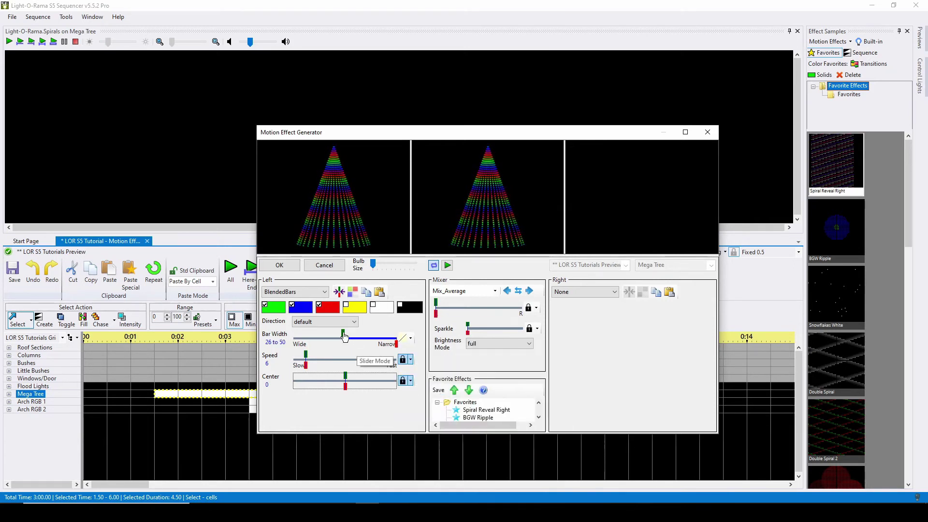
{"action": "left_click_drag", "start_coordinate": [344, 336], "coordinate": [311, 341]}
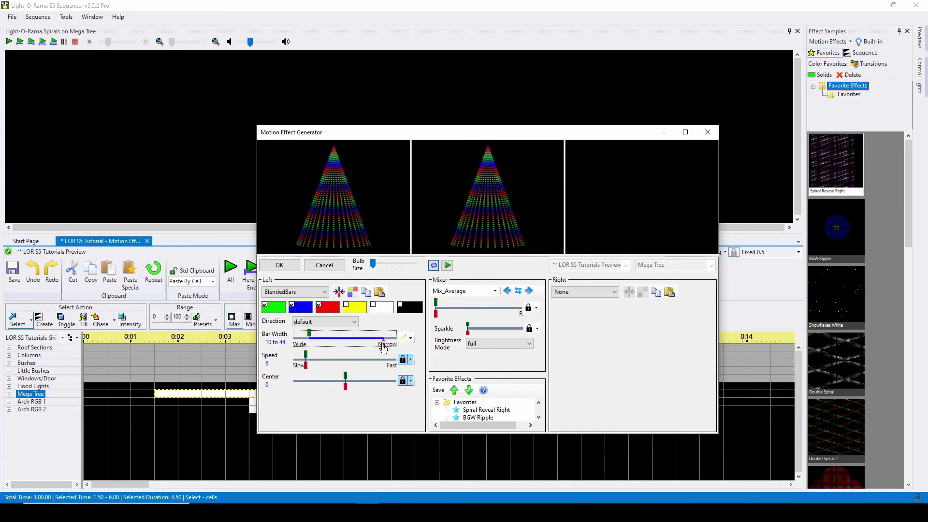
{"action": "left_click_drag", "start_coordinate": [364, 350], "coordinate": [399, 349]}
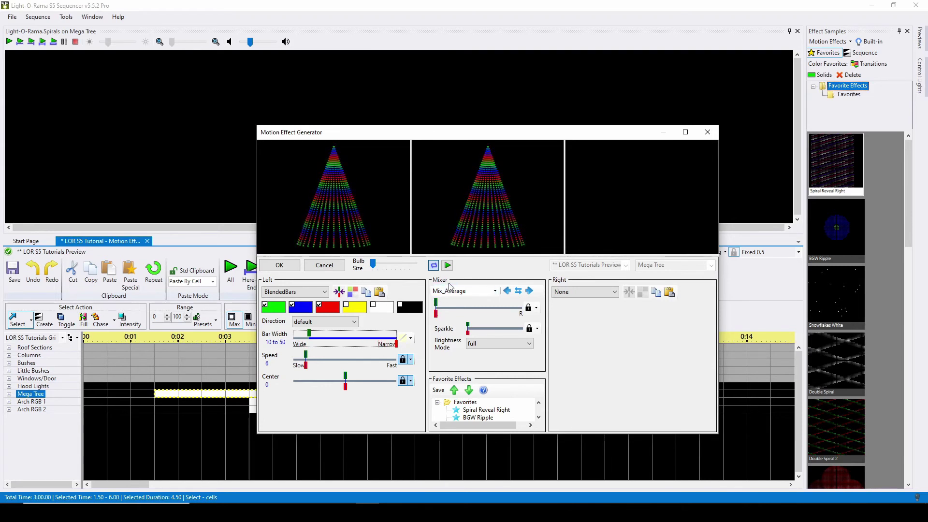
{"action": "left_click", "coordinate": [449, 269]}
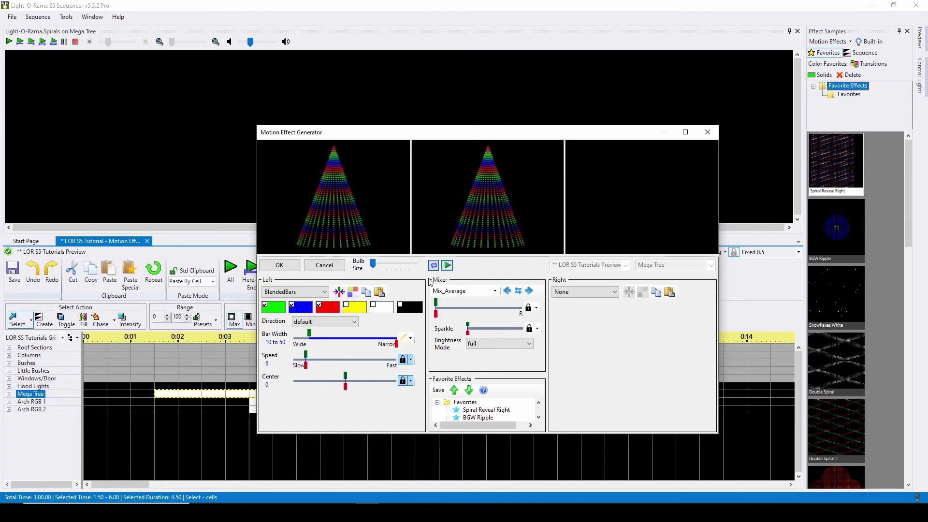
Step: Lock Bar Width at a fixed 10 and reset BlendedBars parameters to defaults, restoring Speed 12
{"action": "left_click", "coordinate": [412, 339]}
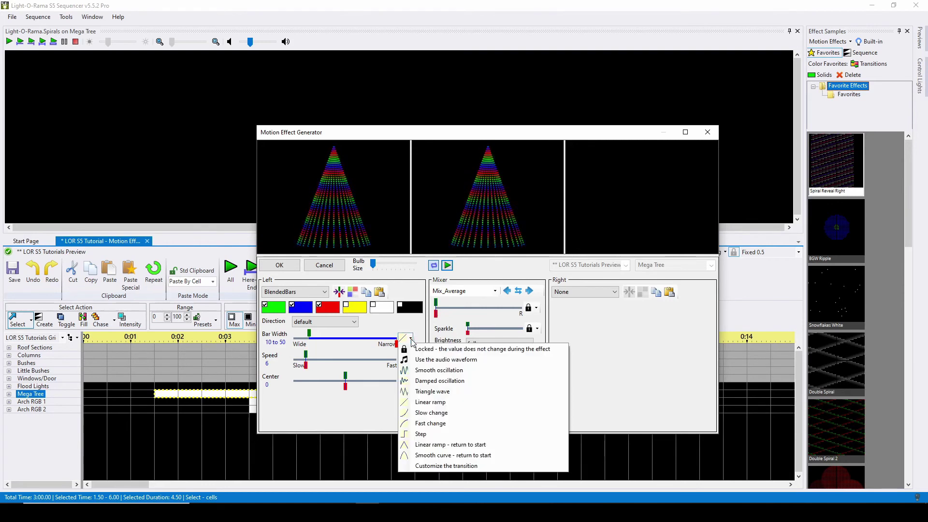
{"action": "left_click", "coordinate": [430, 349]}
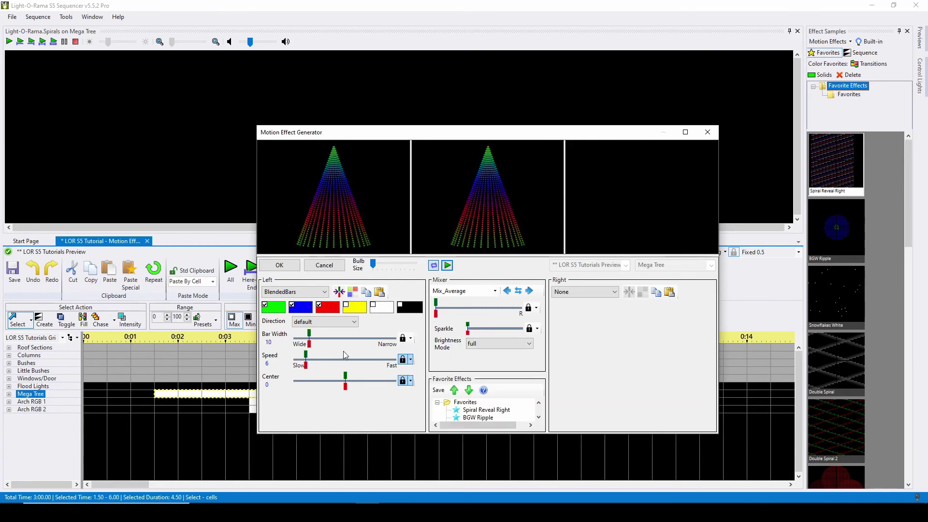
{"action": "left_click", "coordinate": [339, 292]}
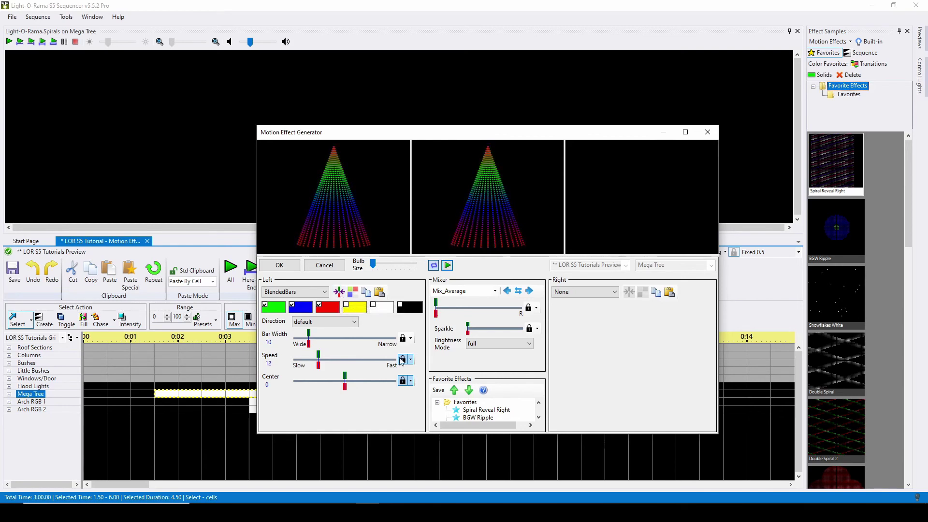
{"action": "left_click", "coordinate": [464, 404]}
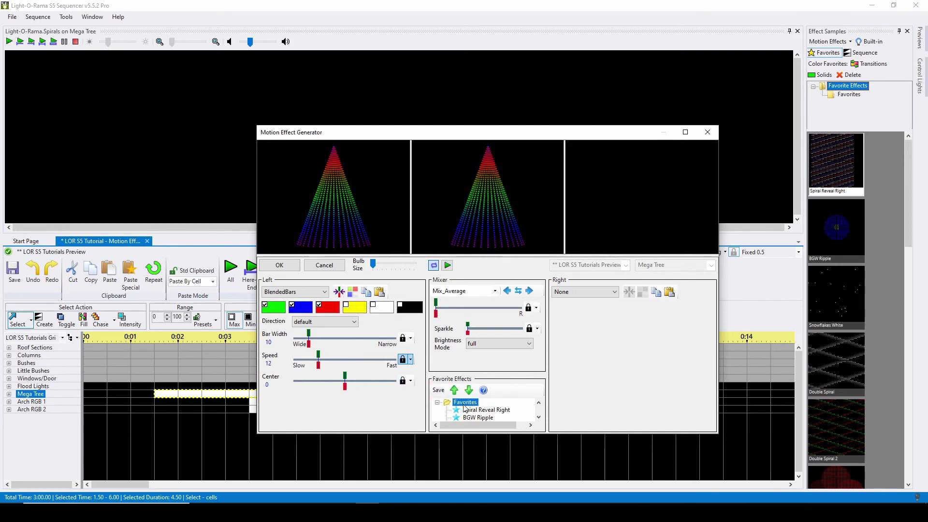
Step: Save the current effect as a favorite named 'Blended Bars'
{"action": "left_click", "coordinate": [439, 390]}
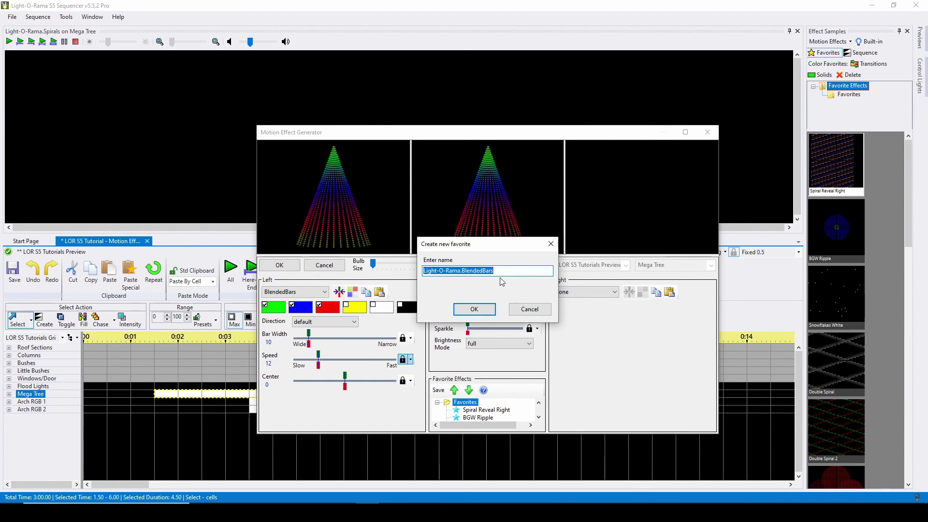
{"action": "type", "text": "Blended Bars"}
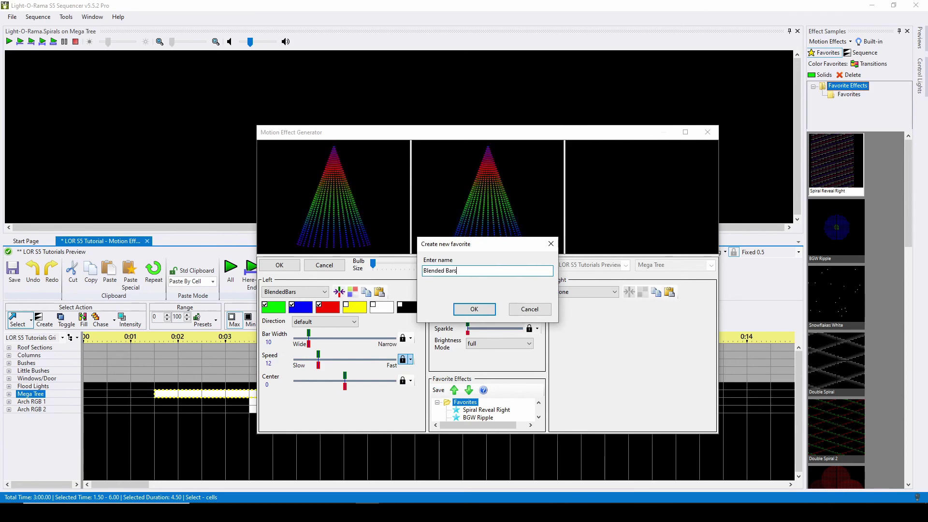
{"action": "left_click", "coordinate": [474, 309]}
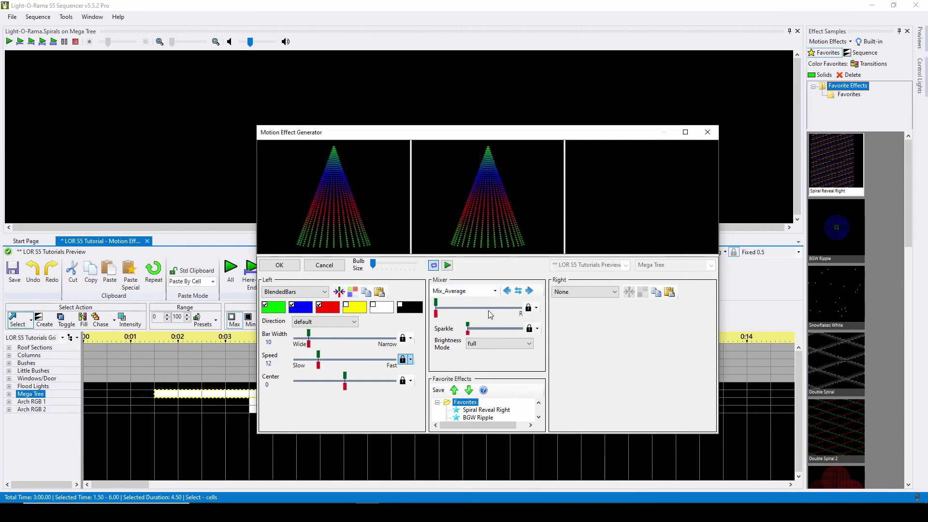
{"action": "left_click", "coordinate": [857, 87]}
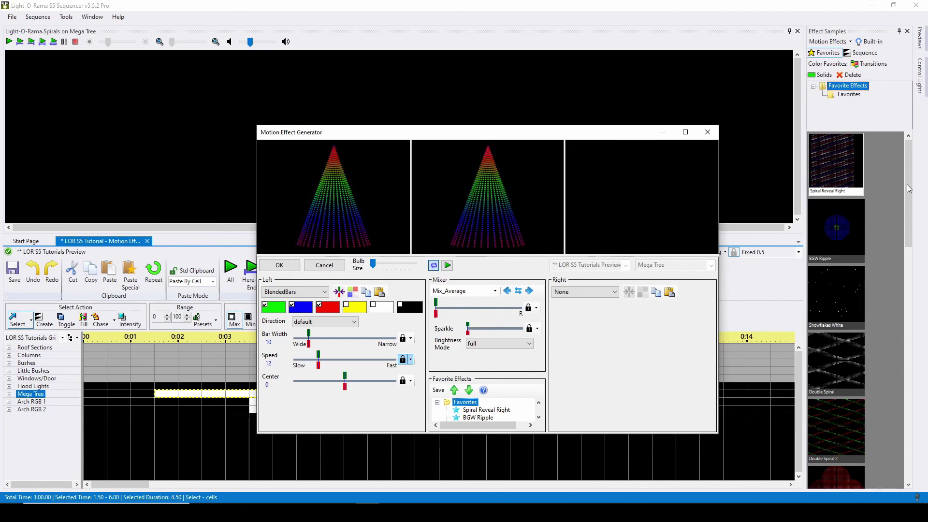
{"action": "left_click", "coordinate": [641, 358]}
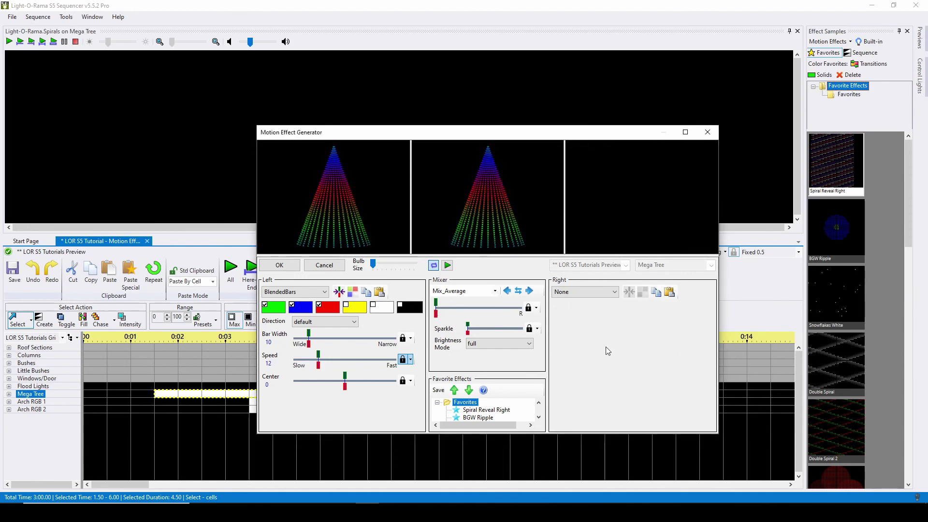
Step: Apply the effect to the Mega Tree and play the sequence from about 0:01
{"action": "left_click", "coordinate": [280, 265]}
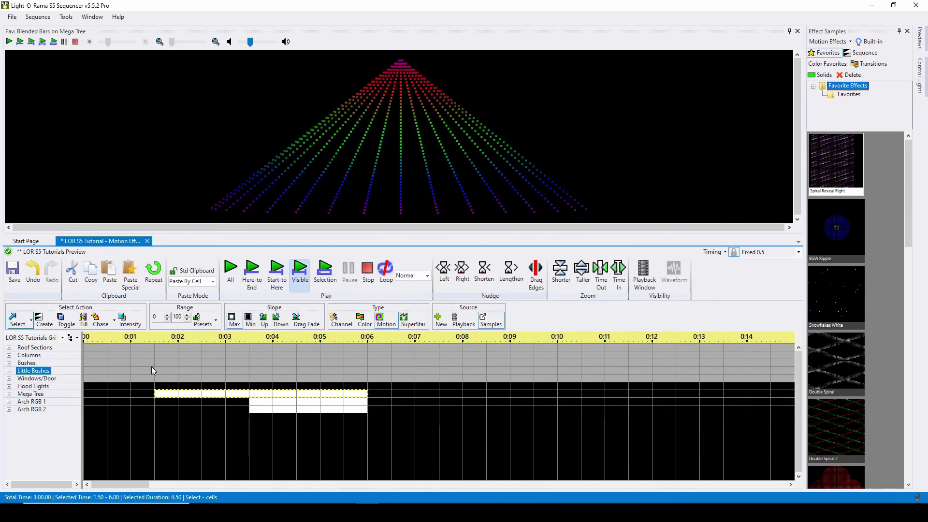
{"action": "left_click", "coordinate": [152, 368]}
{"action": "key", "text": "space"}
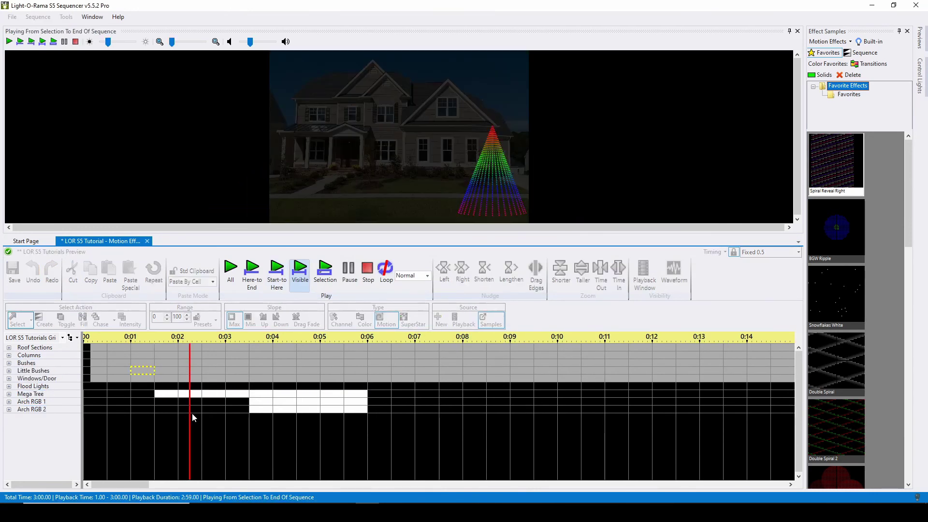